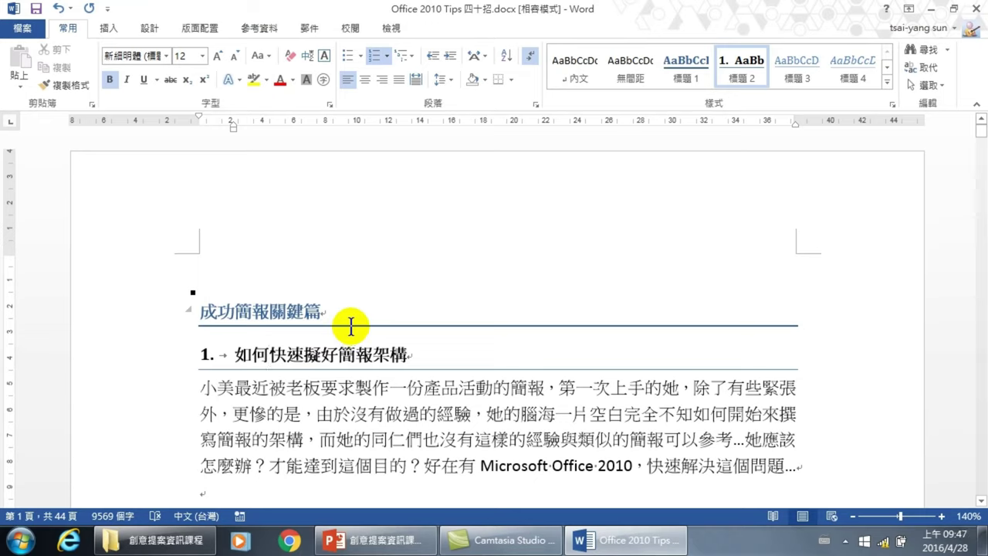
Step: Check which styles the top heading and the numbered heading use
{"action": "left_click", "coordinate": [270, 313]}
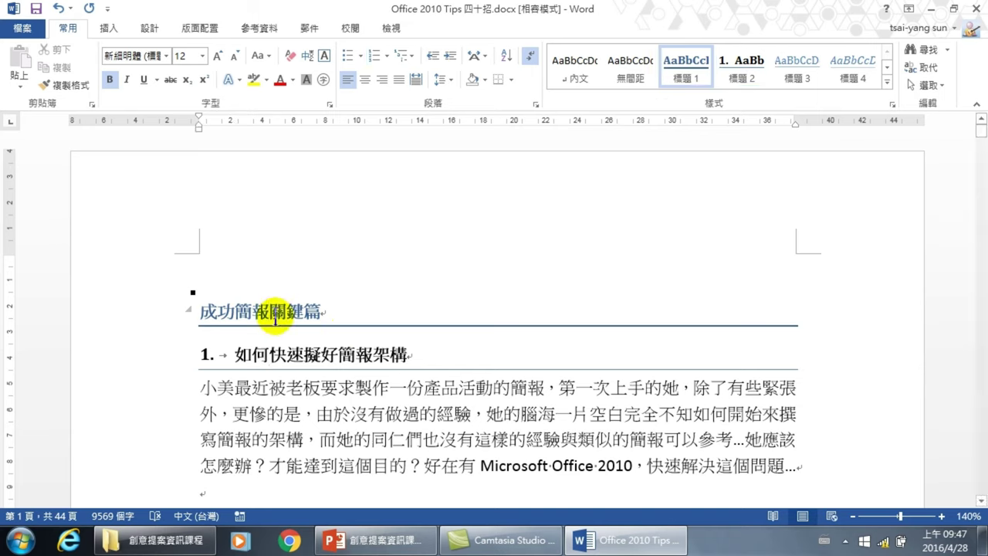
{"action": "double_click", "coordinate": [254, 305]}
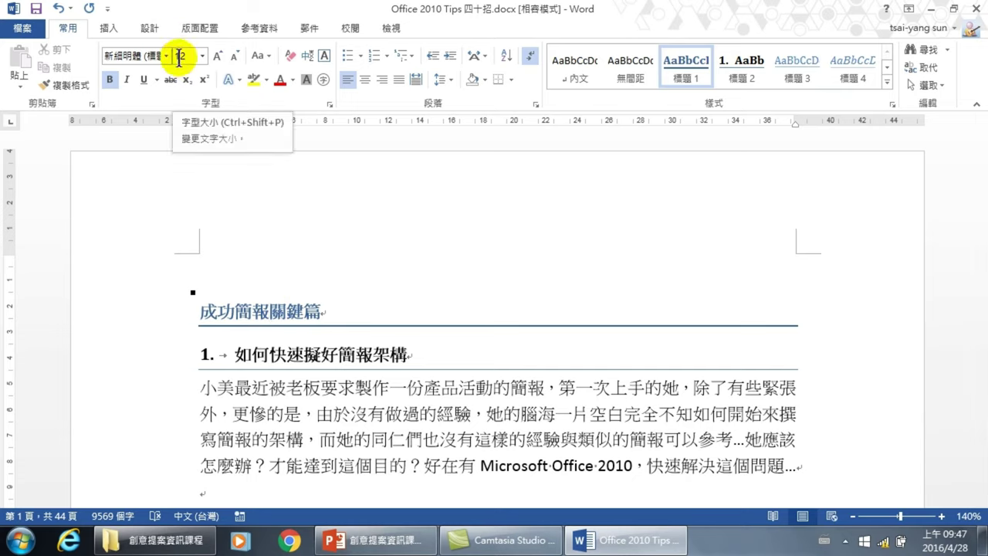
{"action": "left_click", "coordinate": [305, 347]}
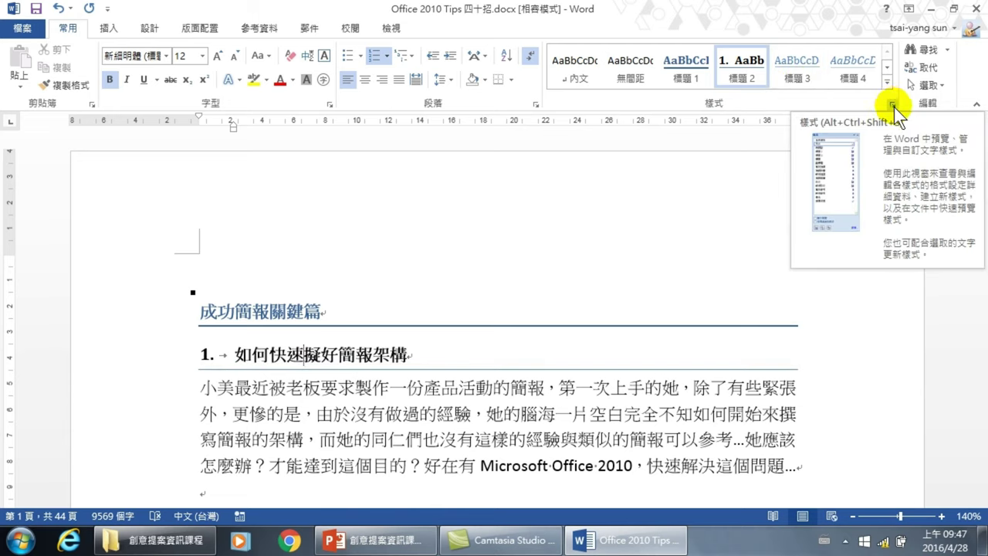
Step: Open the style Organizer from Manage Styles and close Normal.dotm
{"action": "left_click", "coordinate": [892, 104]}
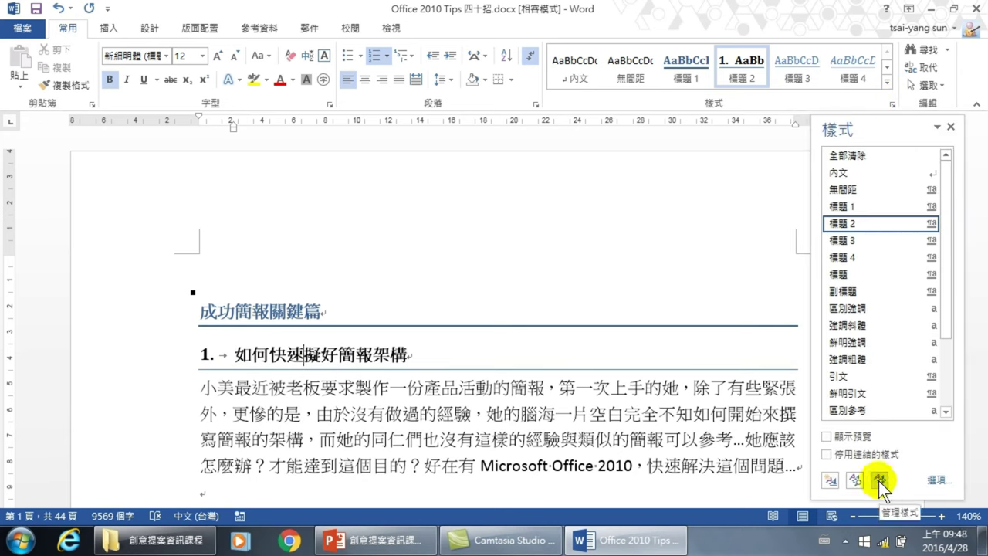
{"action": "left_click", "coordinate": [880, 482]}
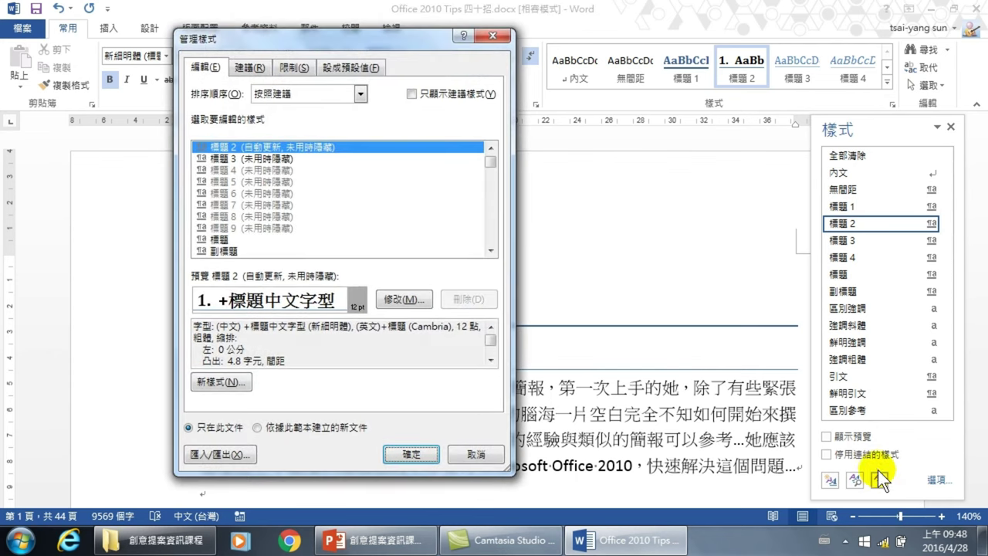
{"action": "left_click", "coordinate": [223, 455]}
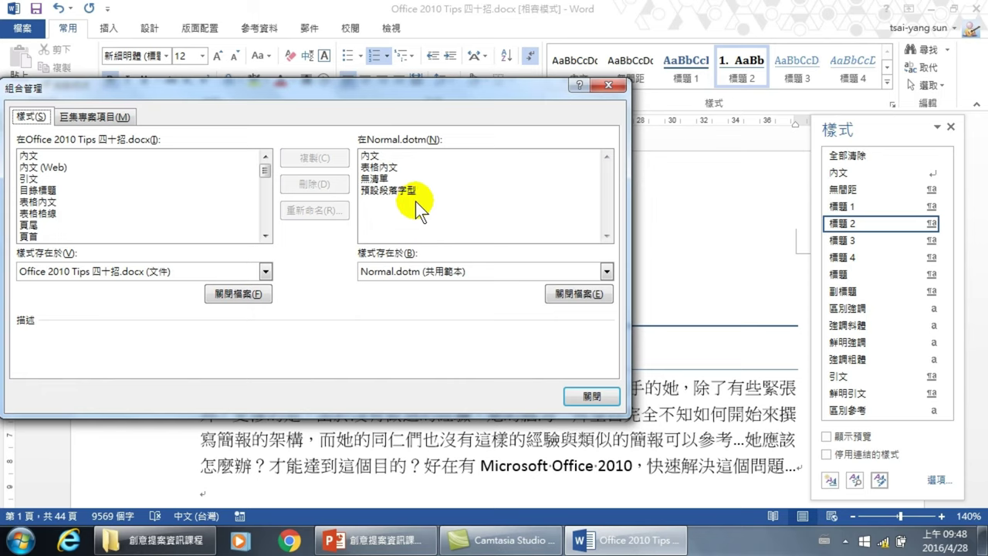
{"action": "left_click", "coordinate": [568, 292]}
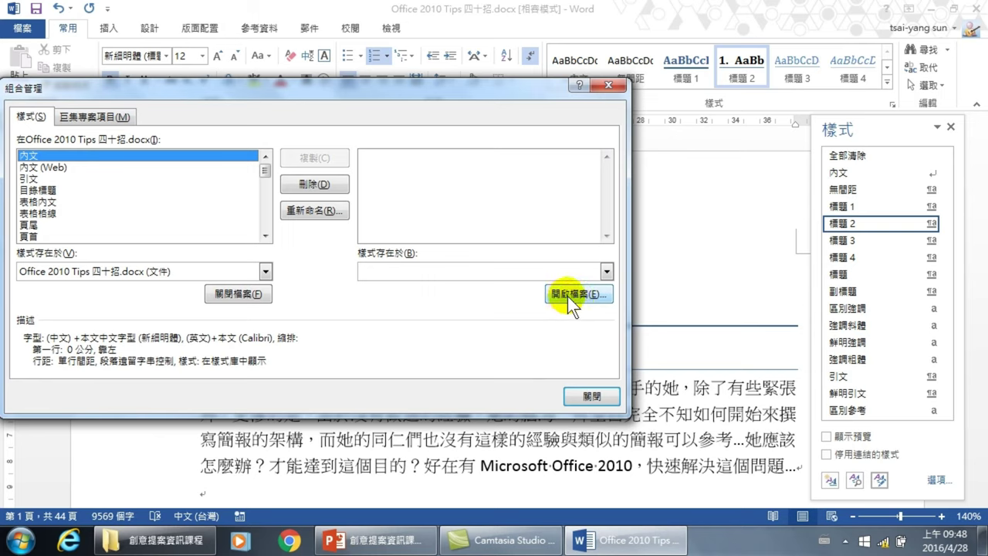
Step: Load 公文樣式.docx from E:\創意提案資訊課程 into the Organizer, with All Files (*.*) shown
{"action": "left_click", "coordinate": [568, 296]}
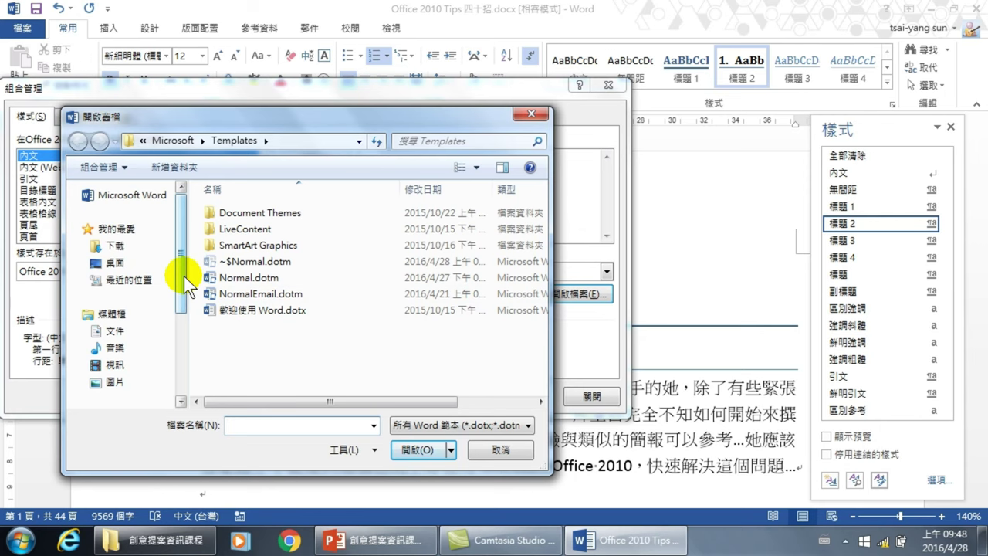
{"action": "scroll", "coordinate": [184, 276], "scroll_direction": "down", "scroll_amount": 3}
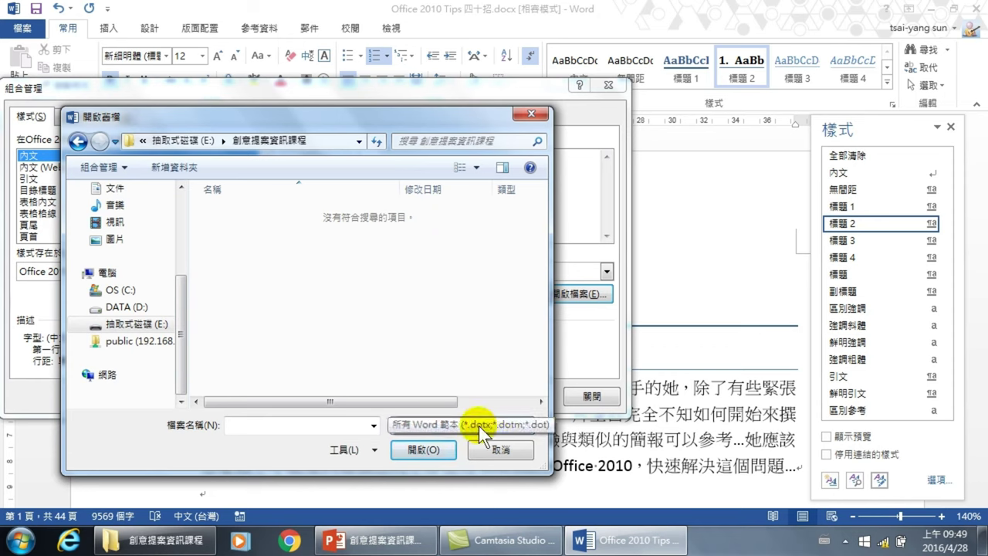
{"action": "left_click", "coordinate": [479, 425]}
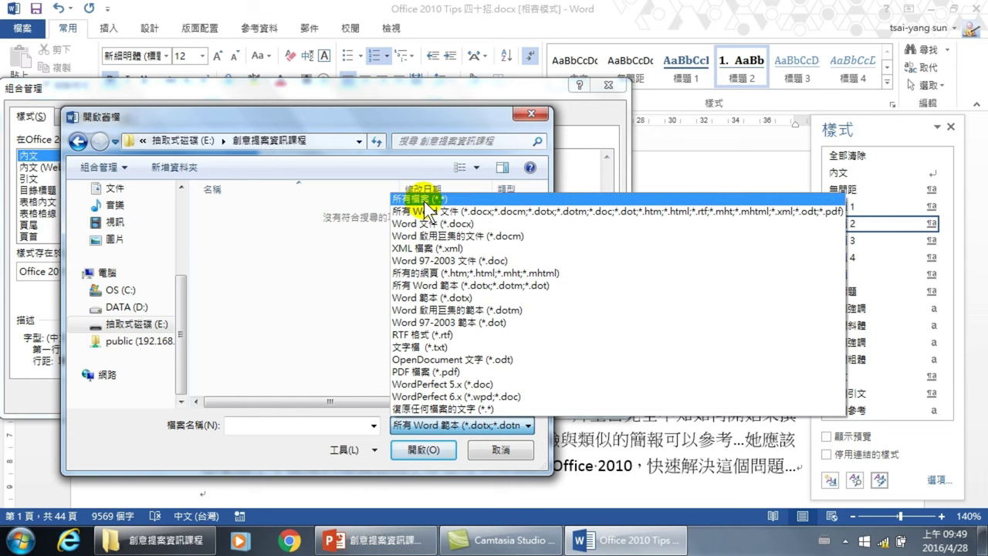
{"action": "left_click", "coordinate": [423, 198]}
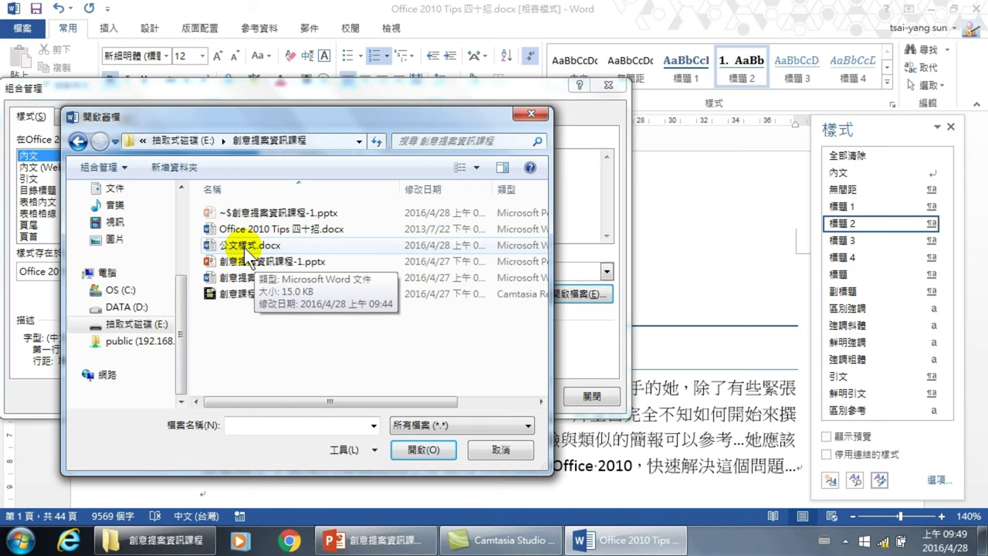
{"action": "double_click", "coordinate": [244, 247]}
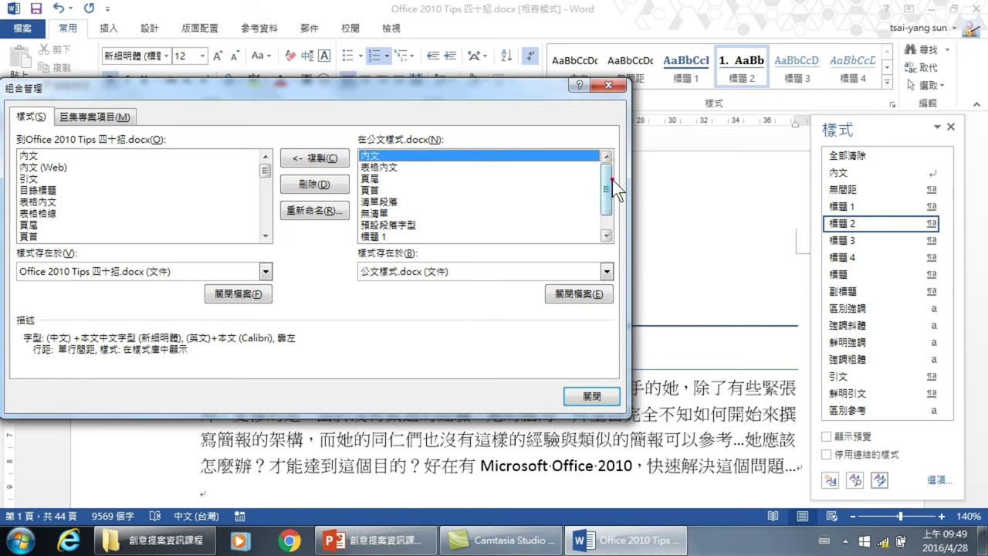
Step: Copy the 公文樣式.docx styles through 標題 3 into the document, overwriting with Yes to All
{"action": "left_click_drag", "start_coordinate": [612, 179], "coordinate": [613, 230]}
{"action": "left_click", "coordinate": [378, 237], "text": "shift"}
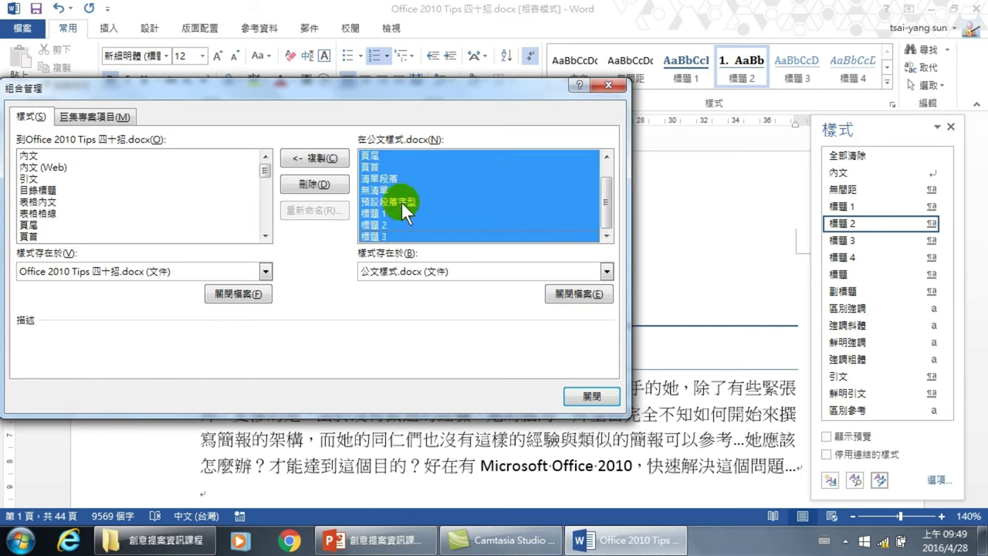
{"action": "left_click", "coordinate": [316, 157]}
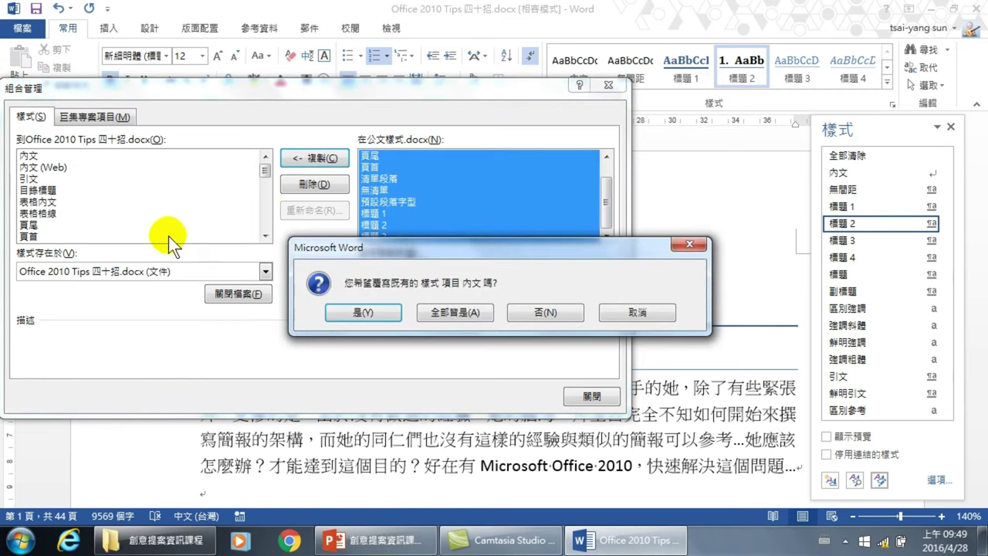
{"action": "left_click", "coordinate": [457, 311]}
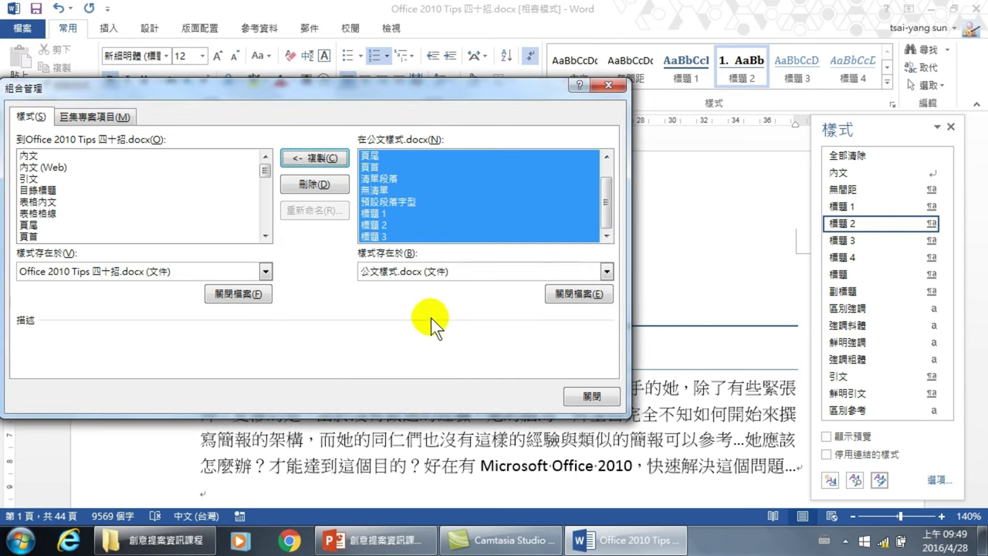
{"action": "left_click", "coordinate": [581, 391]}
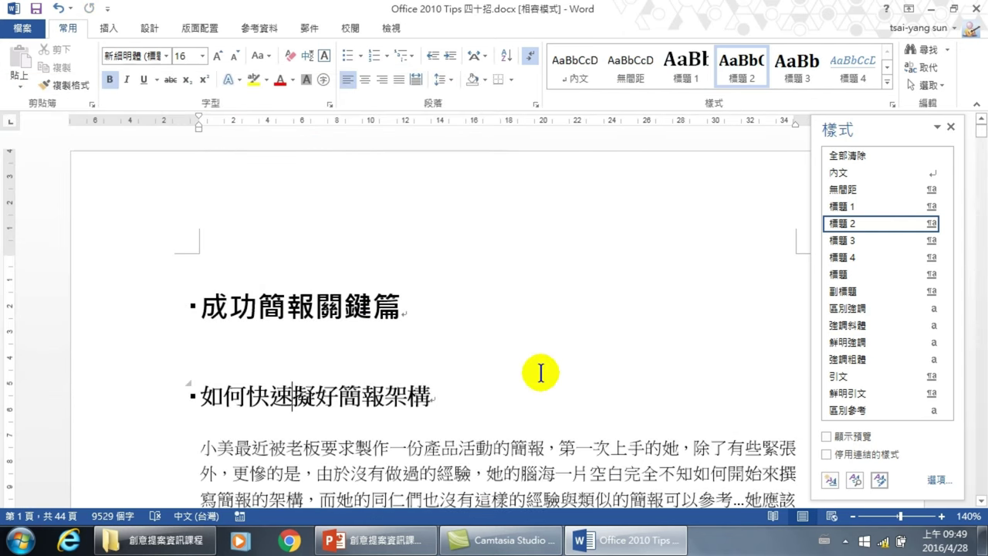
{"action": "left_click", "coordinate": [287, 305]}
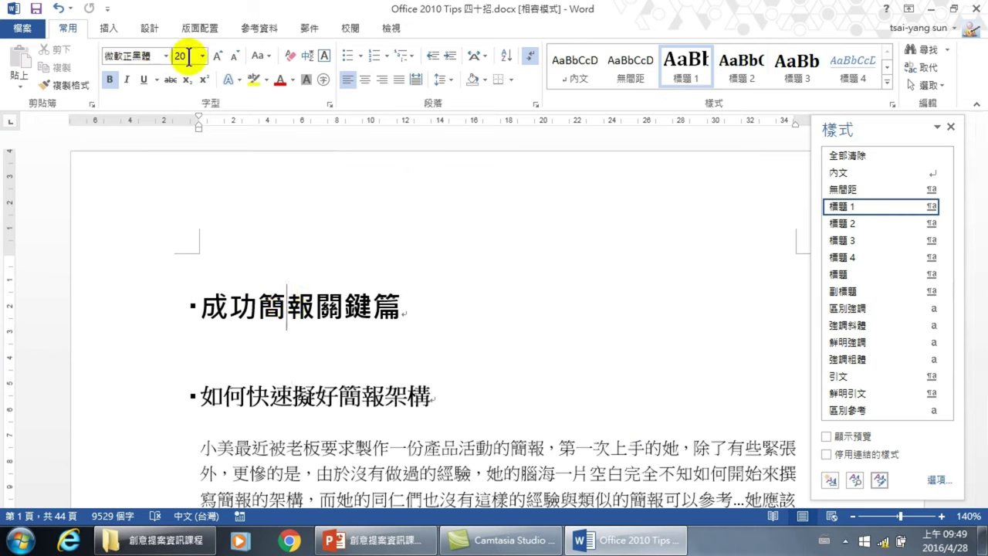
{"action": "left_click", "coordinate": [315, 397]}
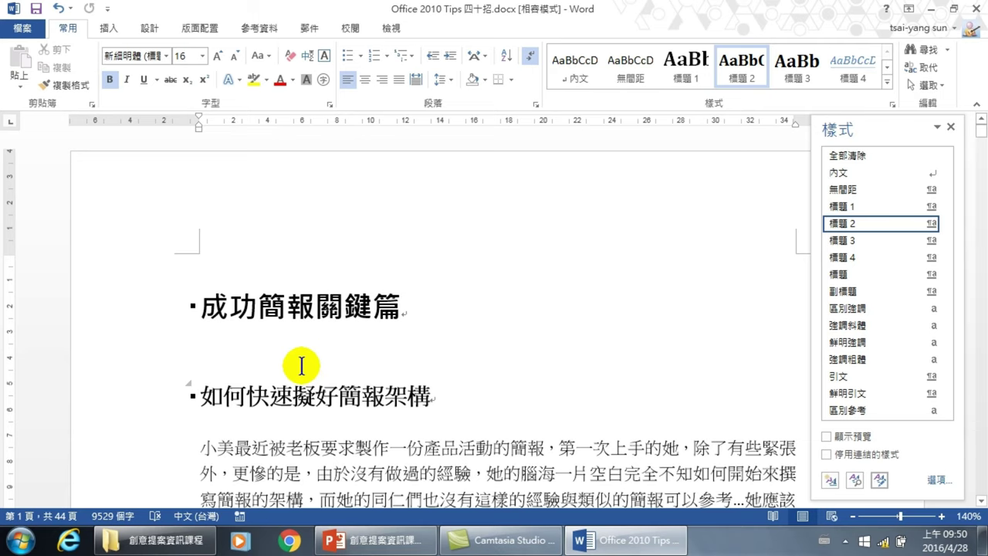
{"action": "left_click", "coordinate": [392, 27]}
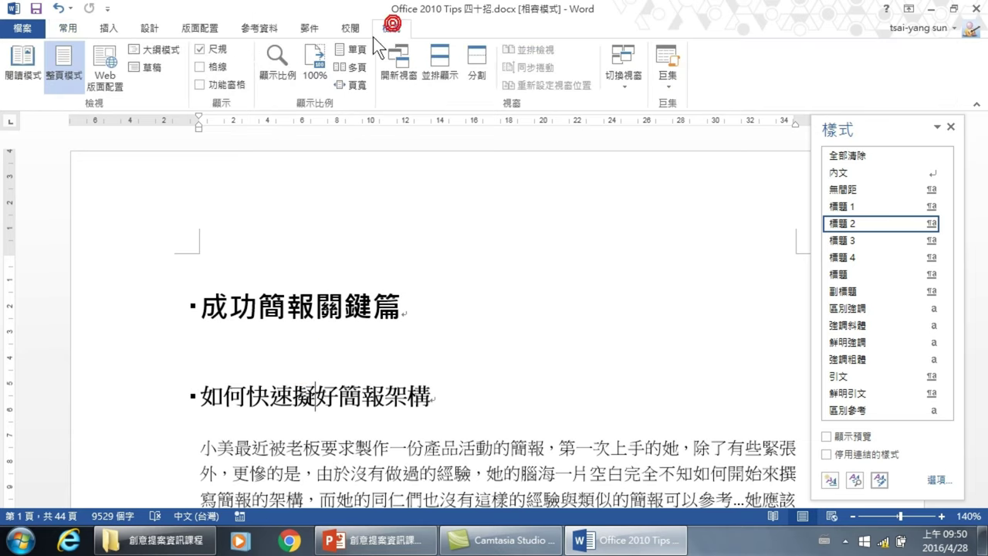
{"action": "left_click", "coordinate": [221, 83]}
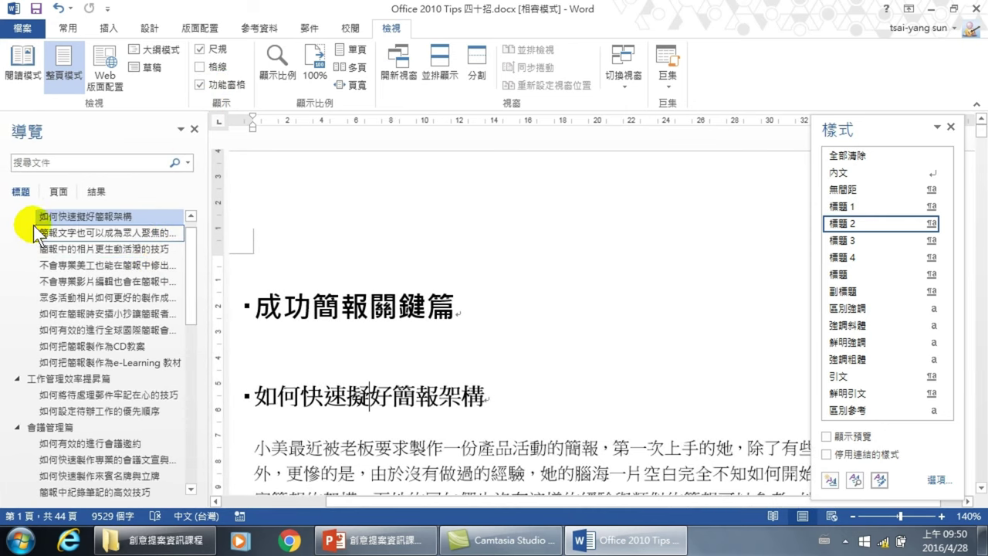
{"action": "left_click", "coordinate": [195, 220]}
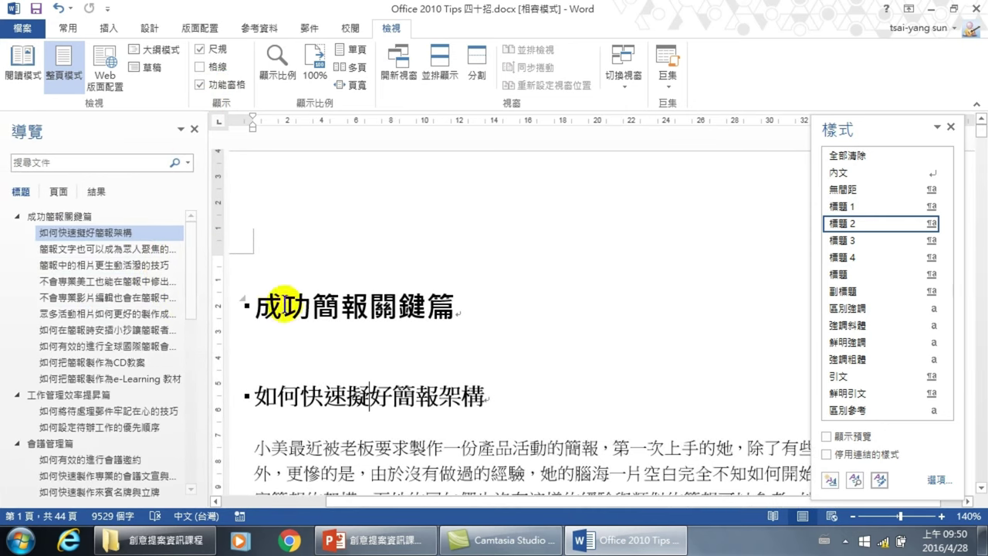
{"action": "left_click", "coordinate": [313, 313]}
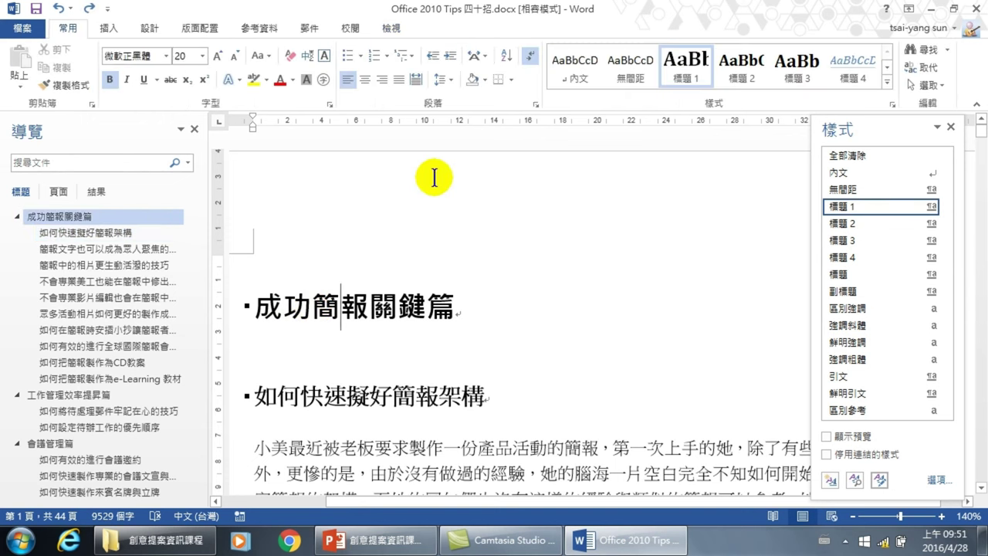
Step: Define a new multilevel list: level 1 in 壹, 貳, 參 style followed by 、, with levels 2 and 3
{"action": "left_click", "coordinate": [411, 52]}
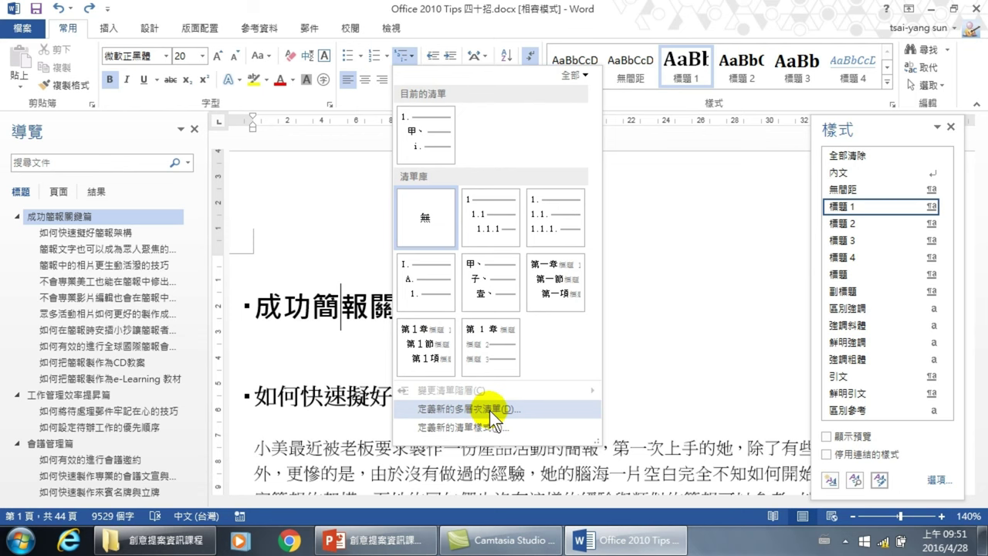
{"action": "left_click", "coordinate": [458, 410]}
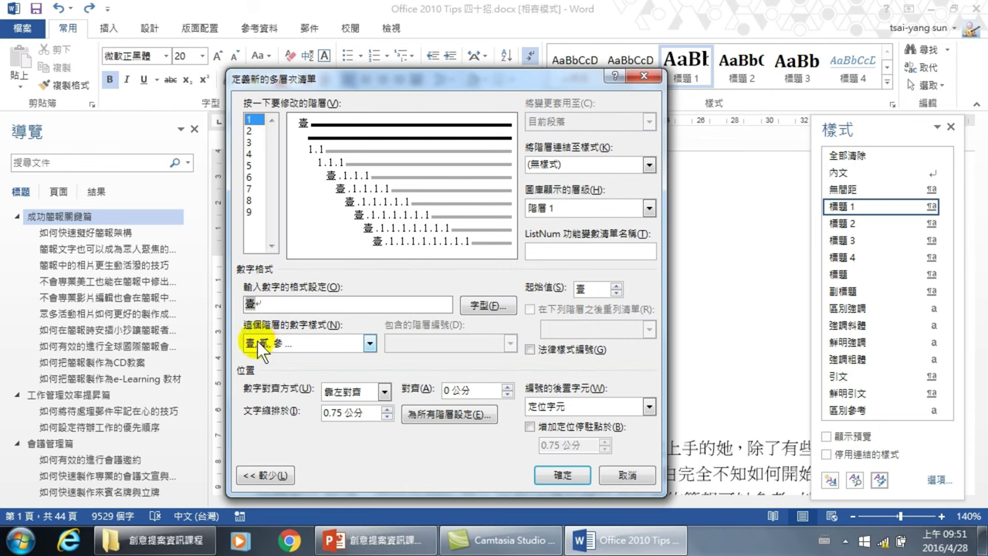
{"action": "left_click", "coordinate": [280, 345]}
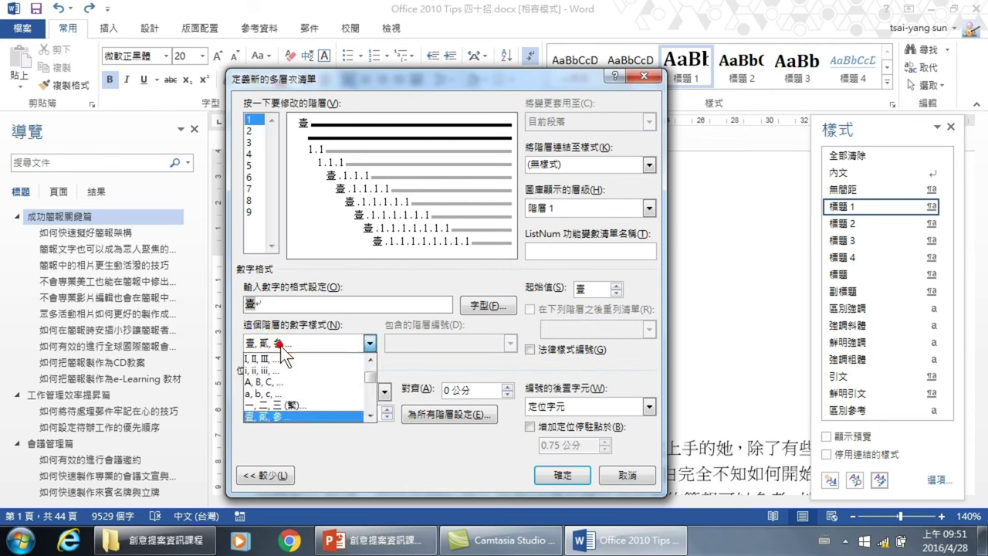
{"action": "left_click", "coordinate": [276, 414]}
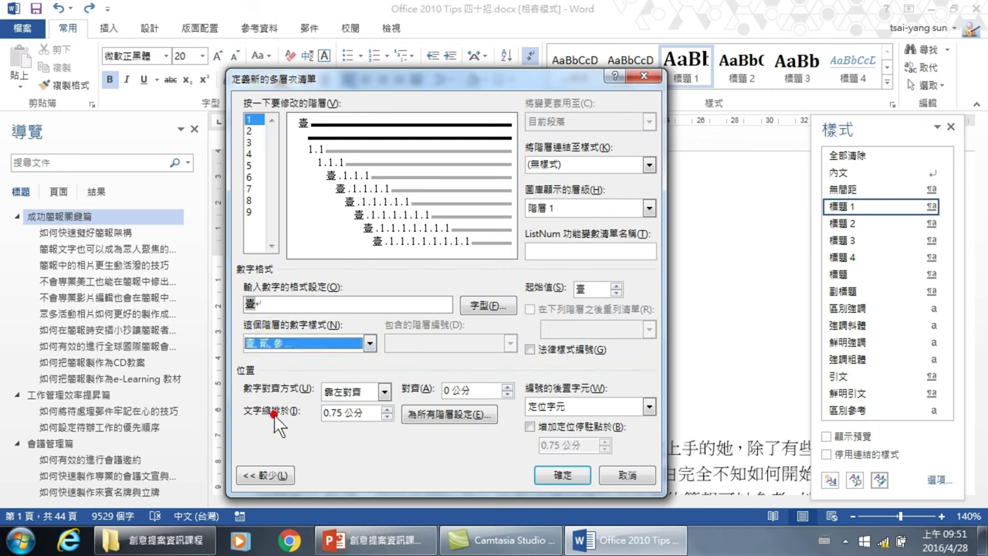
{"action": "left_click", "coordinate": [268, 305]}
{"action": "type", "text": "、"}
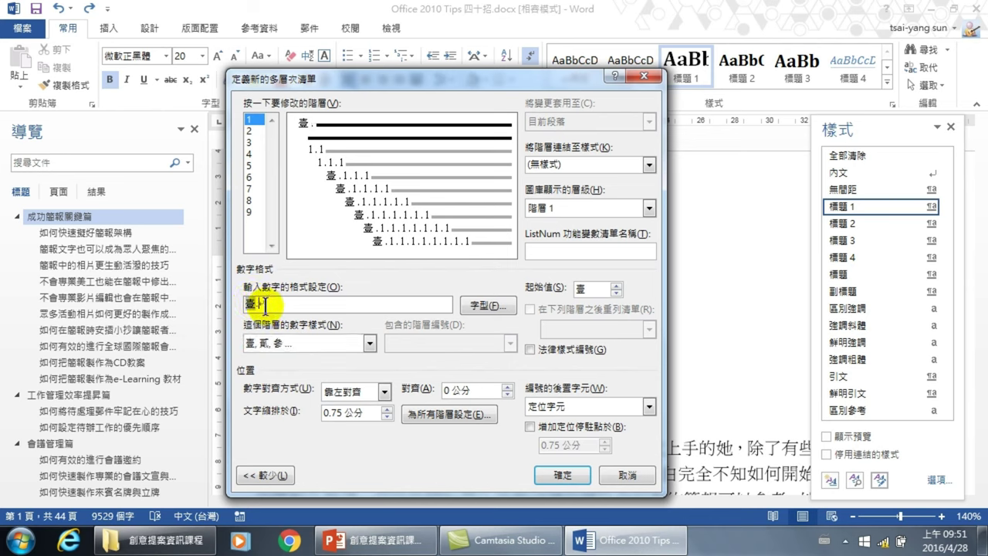
{"action": "left_click", "coordinate": [253, 131]}
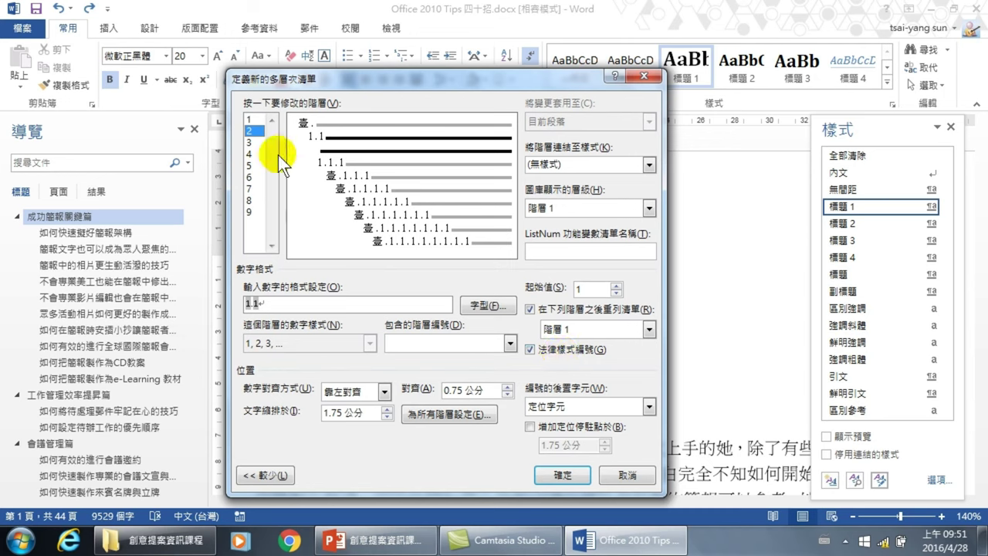
{"action": "left_click", "coordinate": [249, 142]}
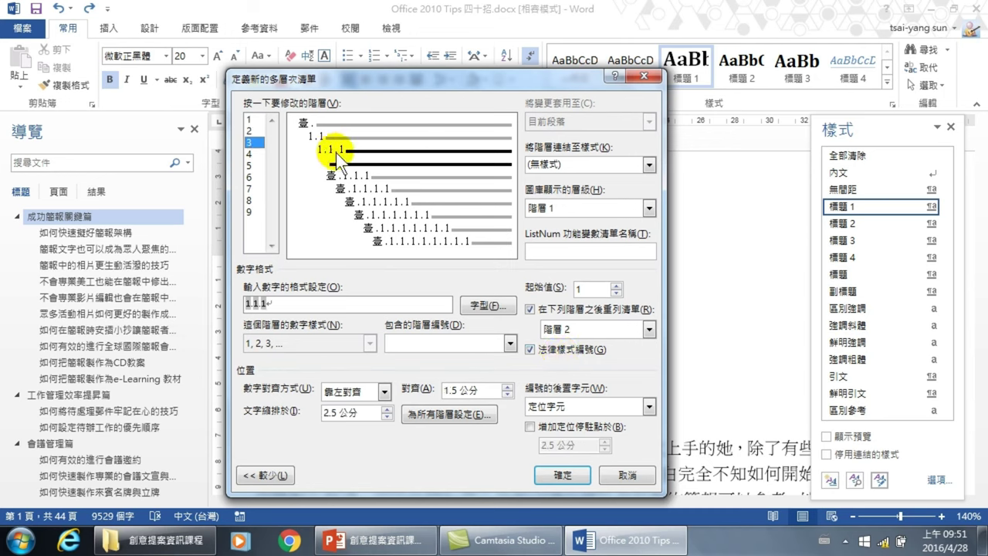
{"action": "left_click", "coordinate": [566, 472]}
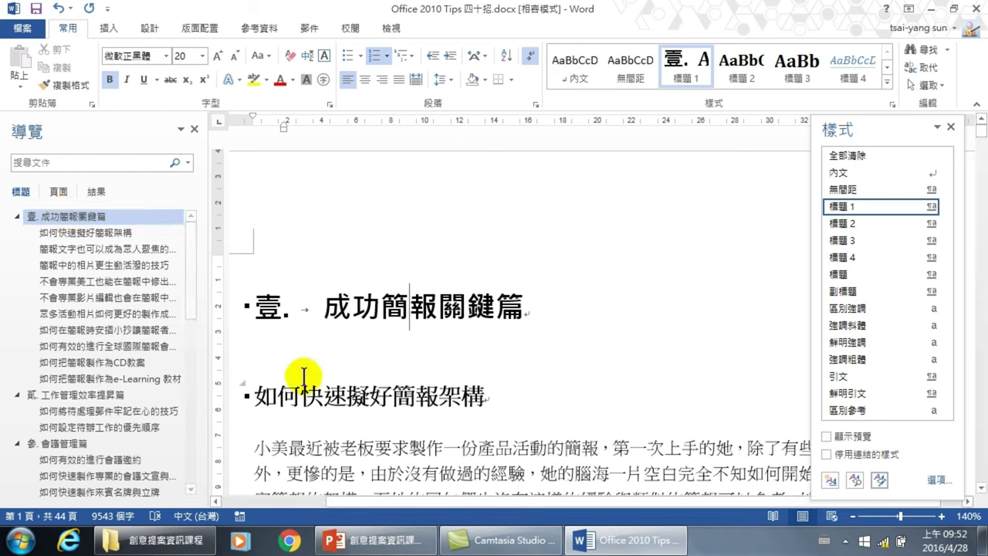
Step: Apply the new list to 如何快速擬好簡報架構 and demote it to level 2, numbered 1.1
{"action": "left_click", "coordinate": [258, 396]}
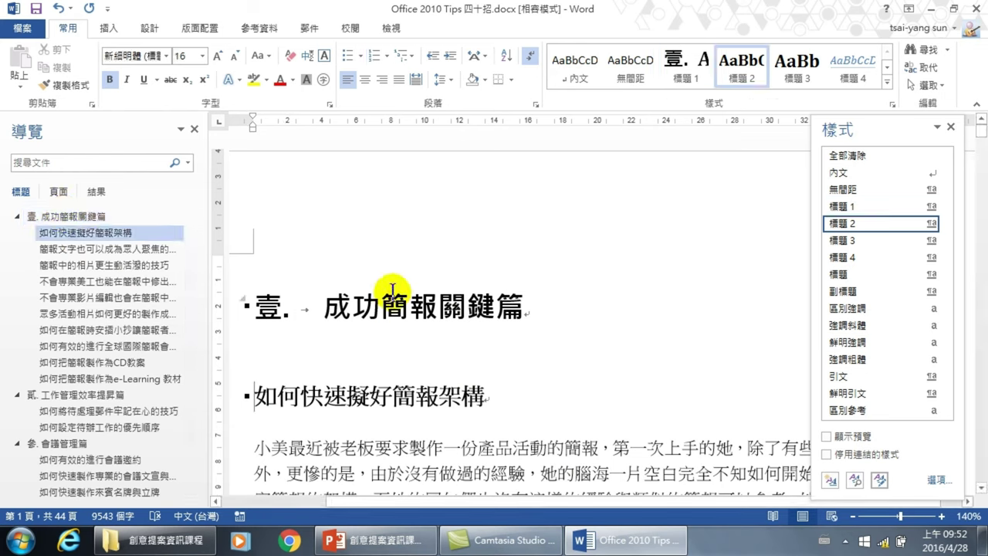
{"action": "left_click", "coordinate": [412, 54]}
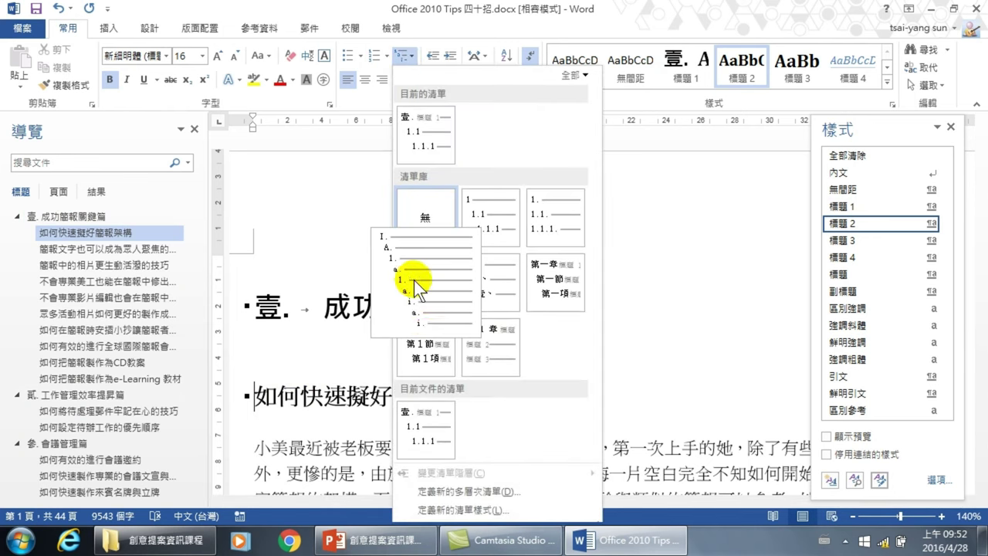
{"action": "left_click", "coordinate": [427, 431]}
{"action": "key", "text": "shift+Tab"}
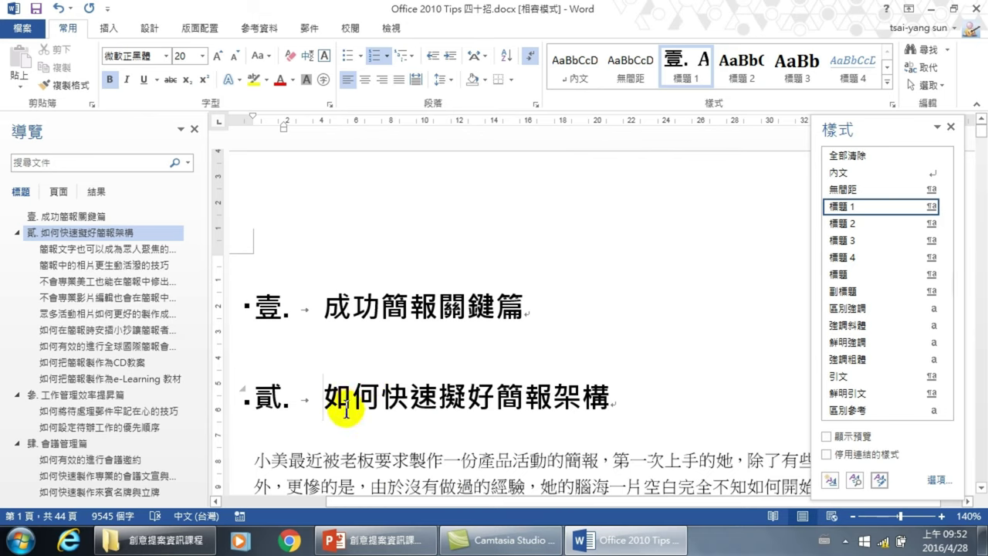
{"action": "key", "text": "Tab"}
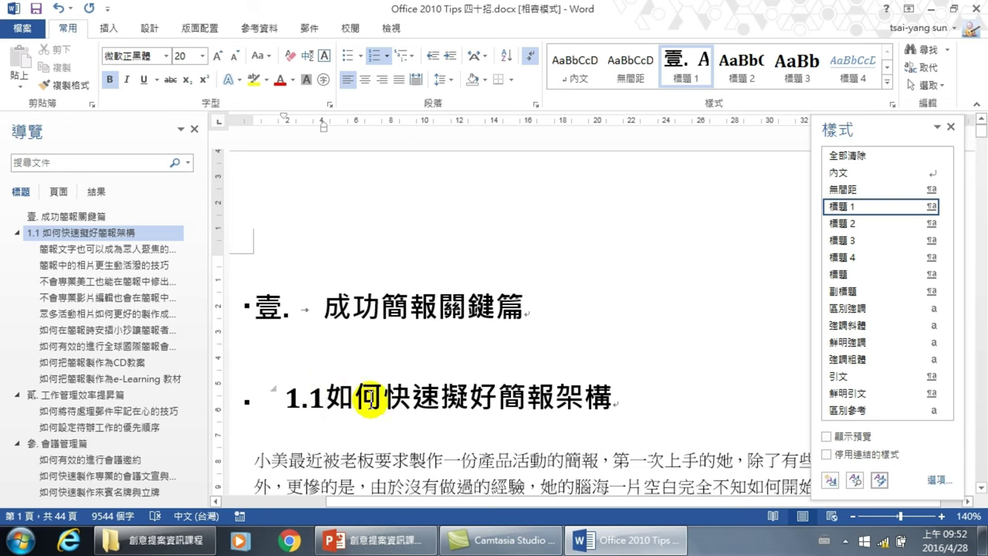
Step: Update the Heading 2 style to match the 1.1-numbered heading
{"action": "right_click", "coordinate": [737, 64]}
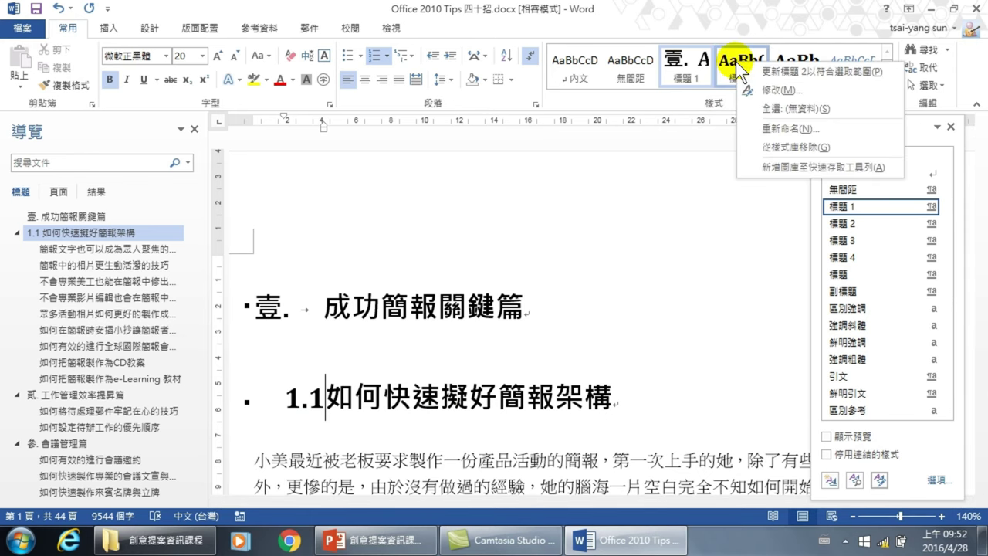
{"action": "left_click", "coordinate": [820, 73]}
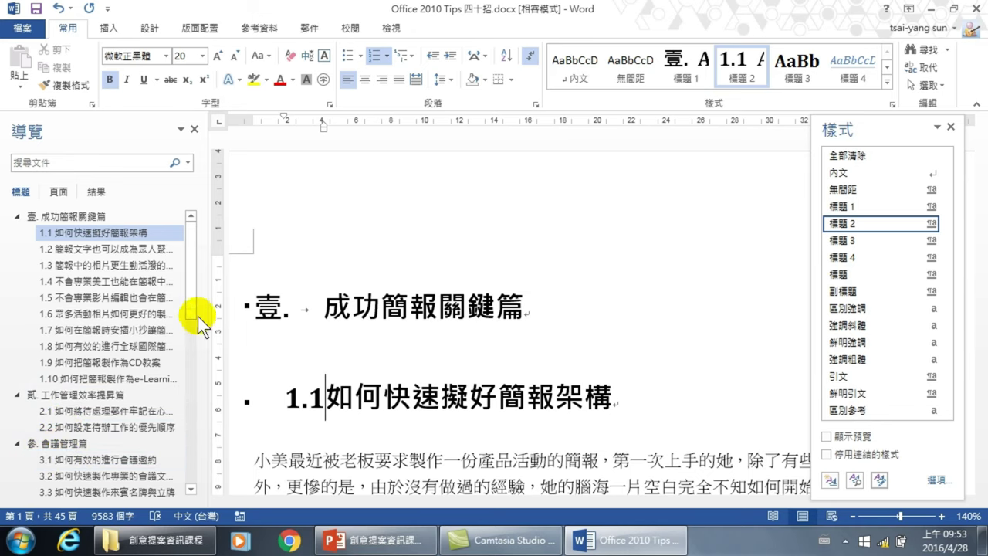
Step: In the Navigation pane, jump to 2.1, 2.2, 柒. 商業智慧篇 and 7.1 to verify numbering
{"action": "left_click_drag", "start_coordinate": [191, 313], "coordinate": [107, 334]}
{"action": "left_click", "coordinate": [76, 333]}
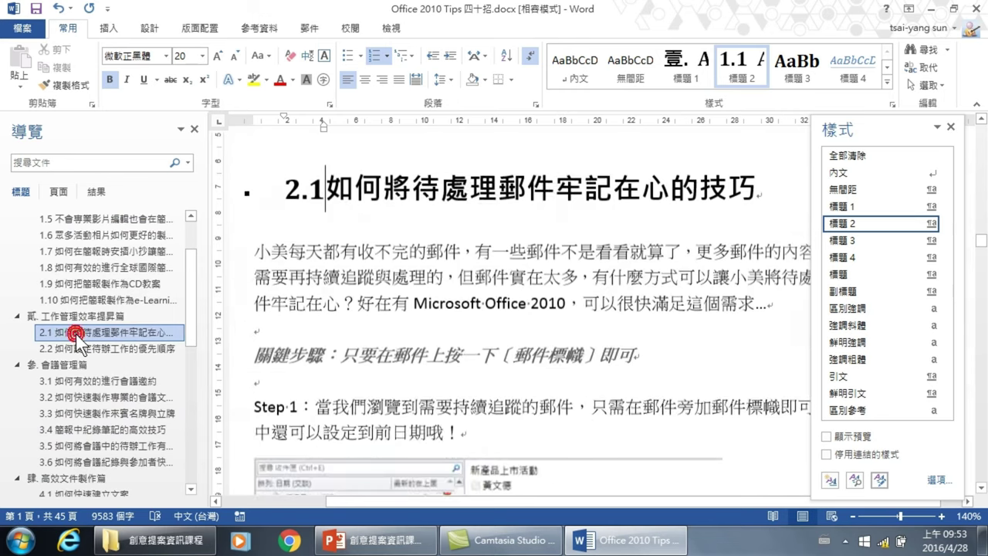
{"action": "scroll", "coordinate": [408, 324], "scroll_direction": "up", "scroll_amount": 3}
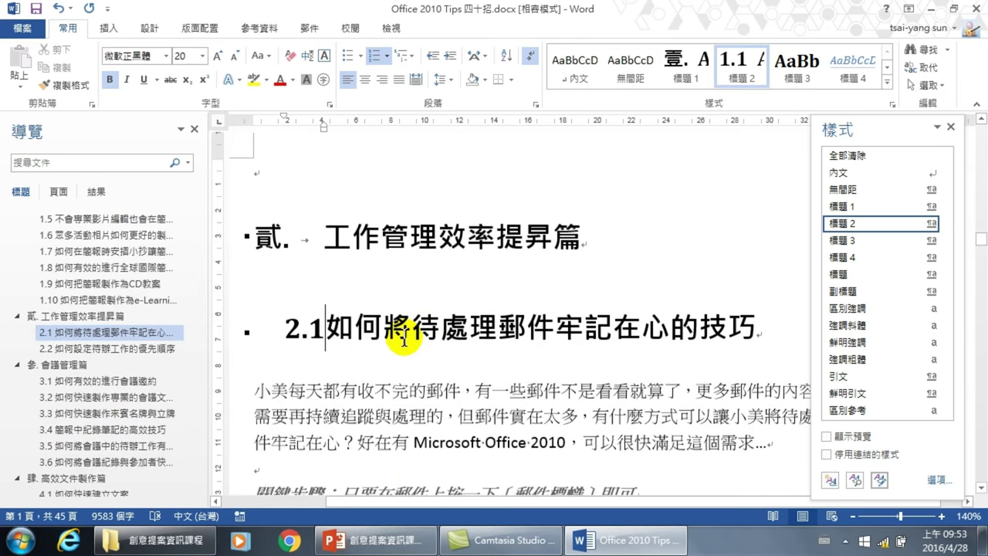
{"action": "left_click", "coordinate": [99, 349]}
{"action": "scroll", "coordinate": [360, 231], "scroll_direction": "up", "scroll_amount": 3}
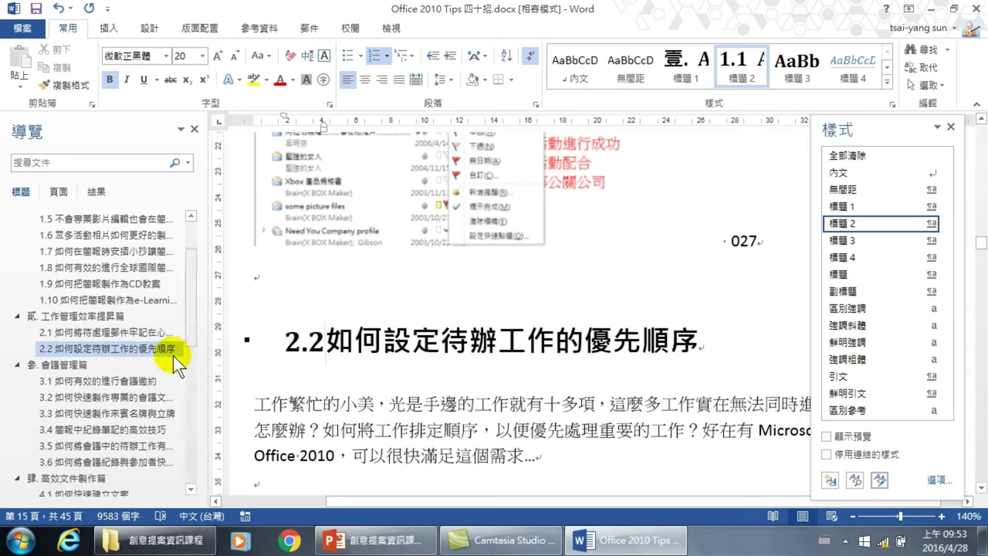
{"action": "left_click_drag", "start_coordinate": [193, 326], "coordinate": [202, 475]}
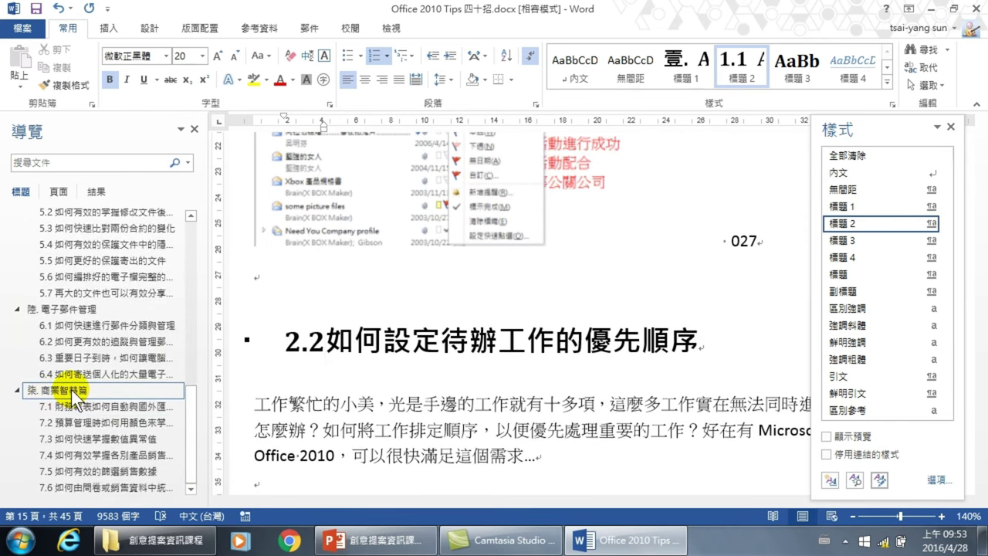
{"action": "left_click", "coordinate": [71, 389]}
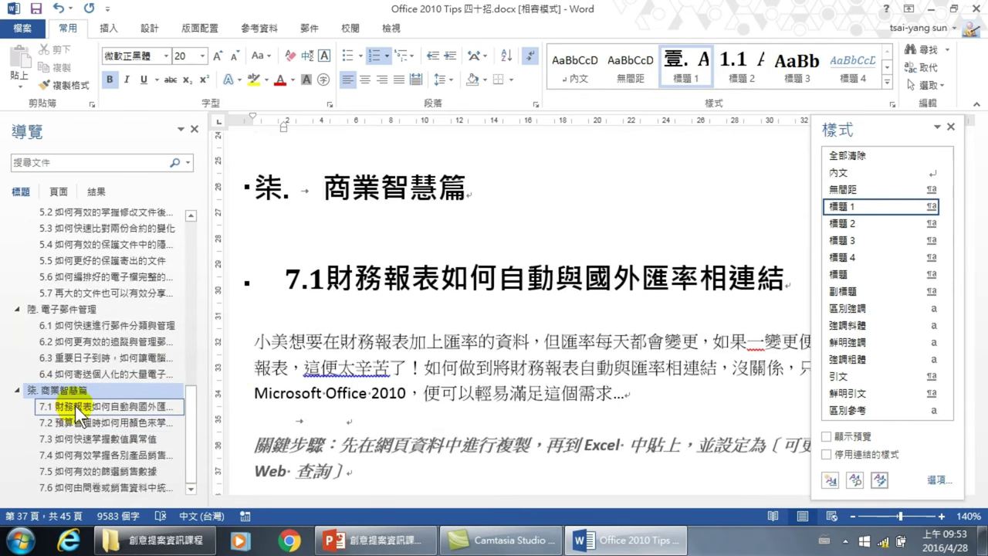
{"action": "left_click", "coordinate": [76, 409]}
{"action": "scroll", "coordinate": [433, 245], "scroll_direction": "up", "scroll_amount": 3}
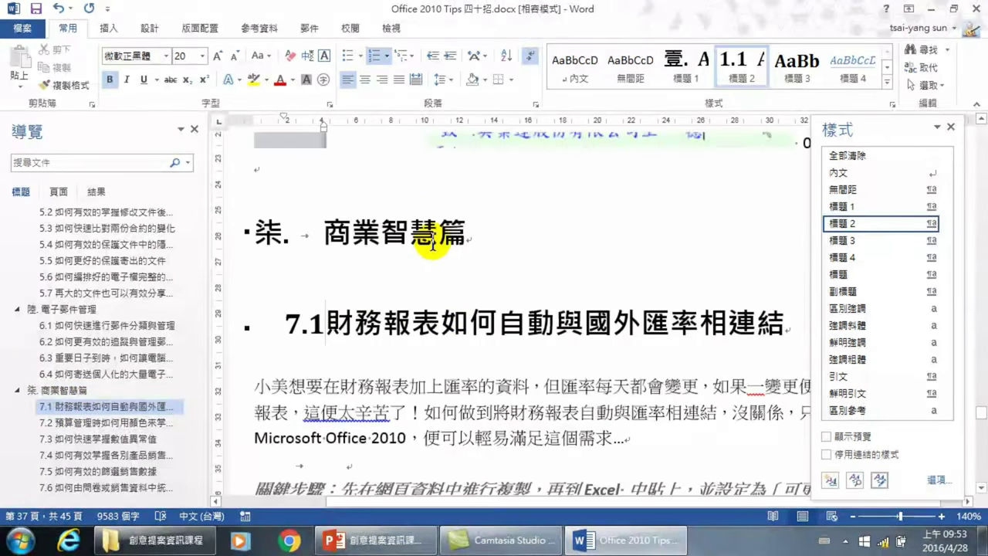